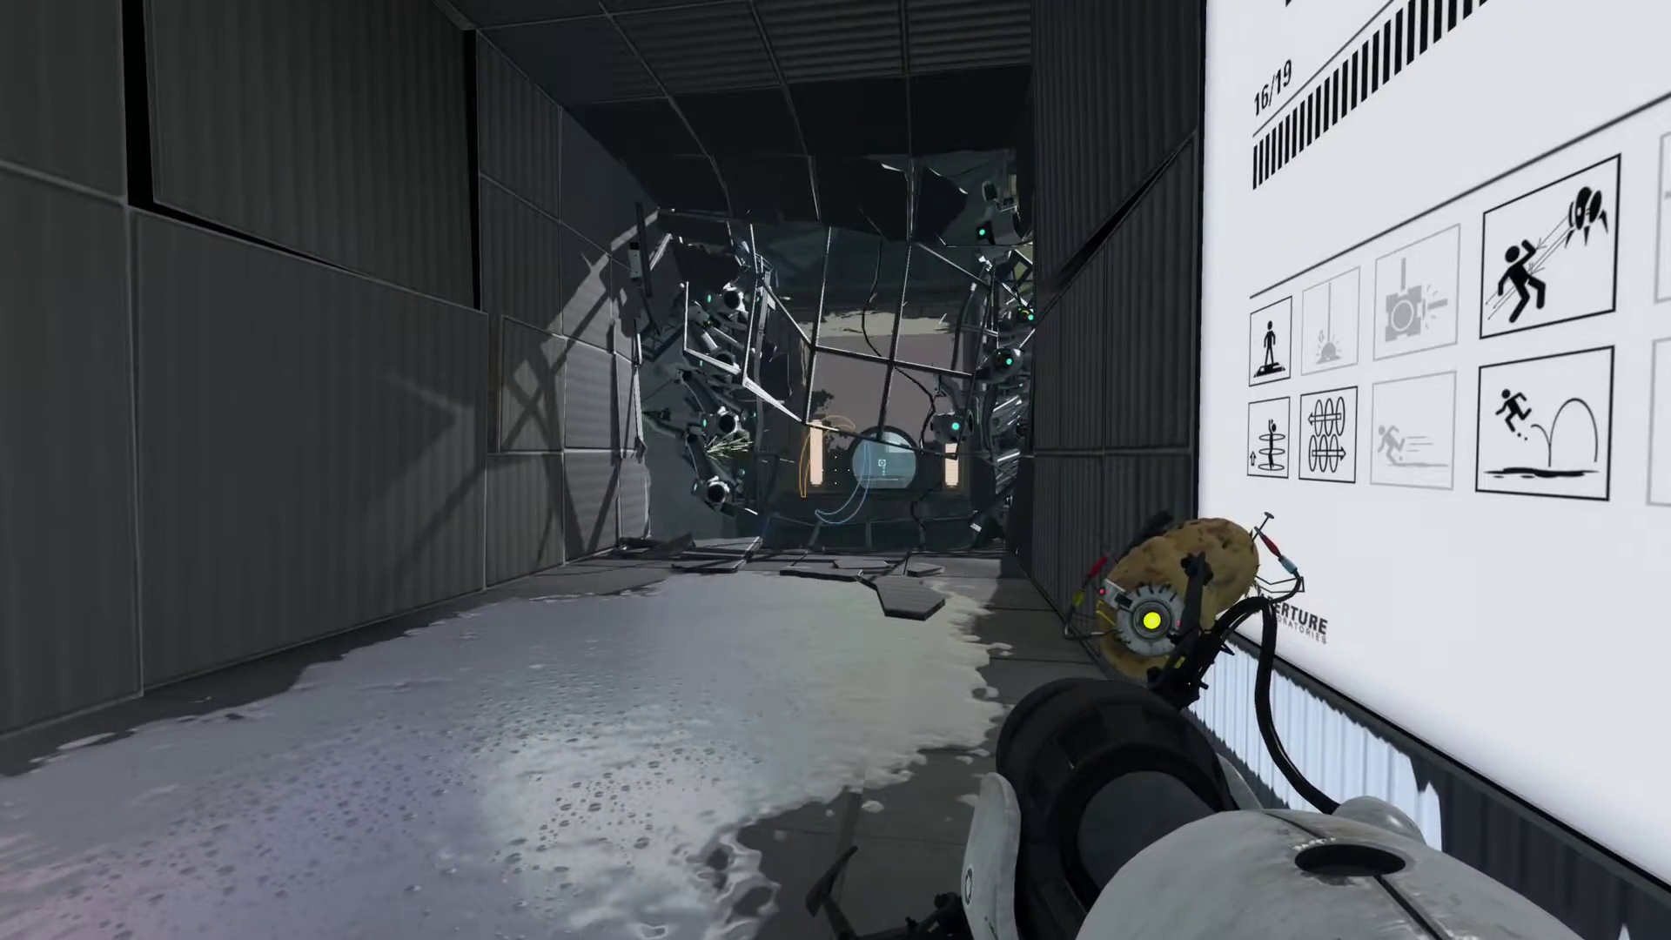
left_click(836, 470)
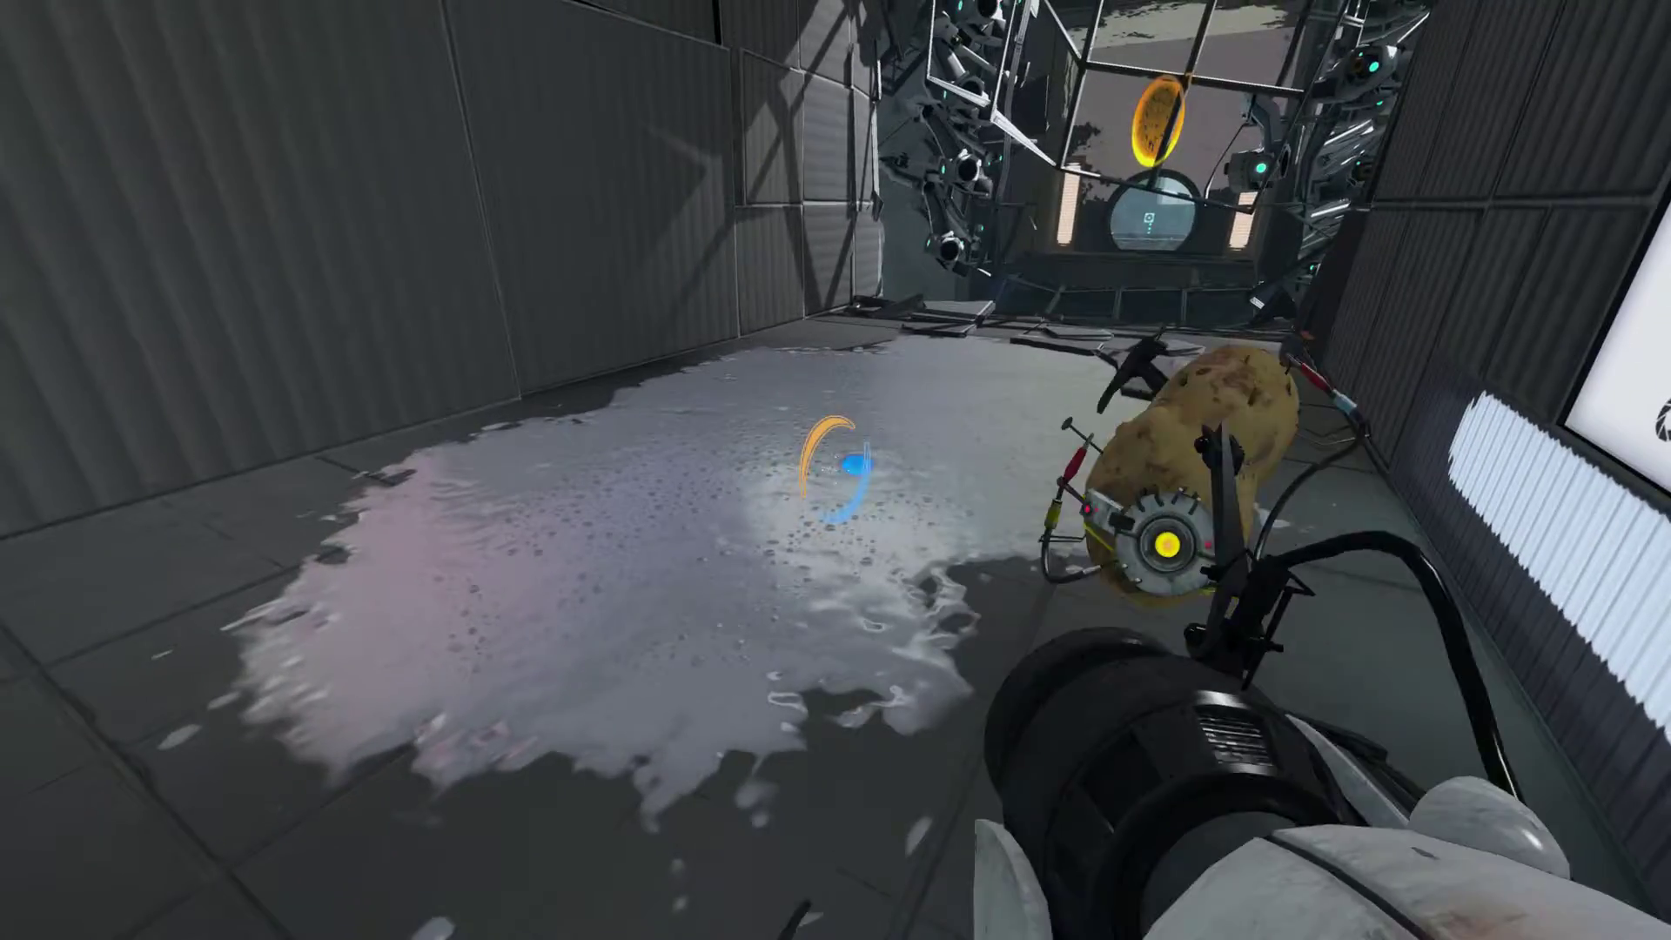
key("w")
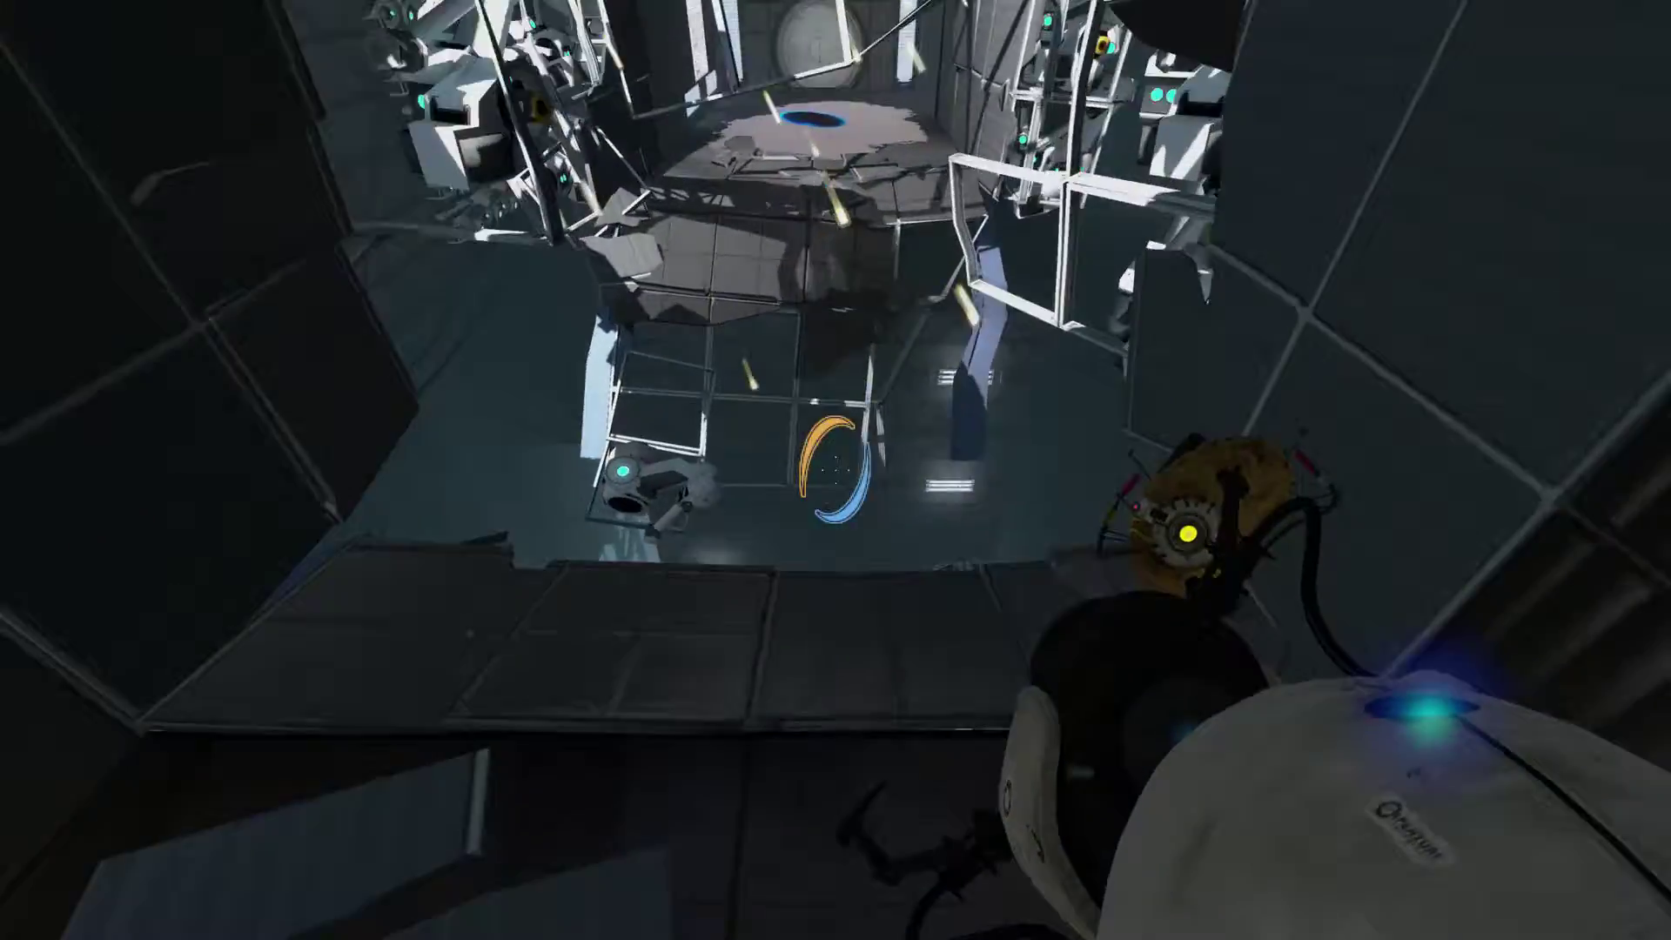
key("w")
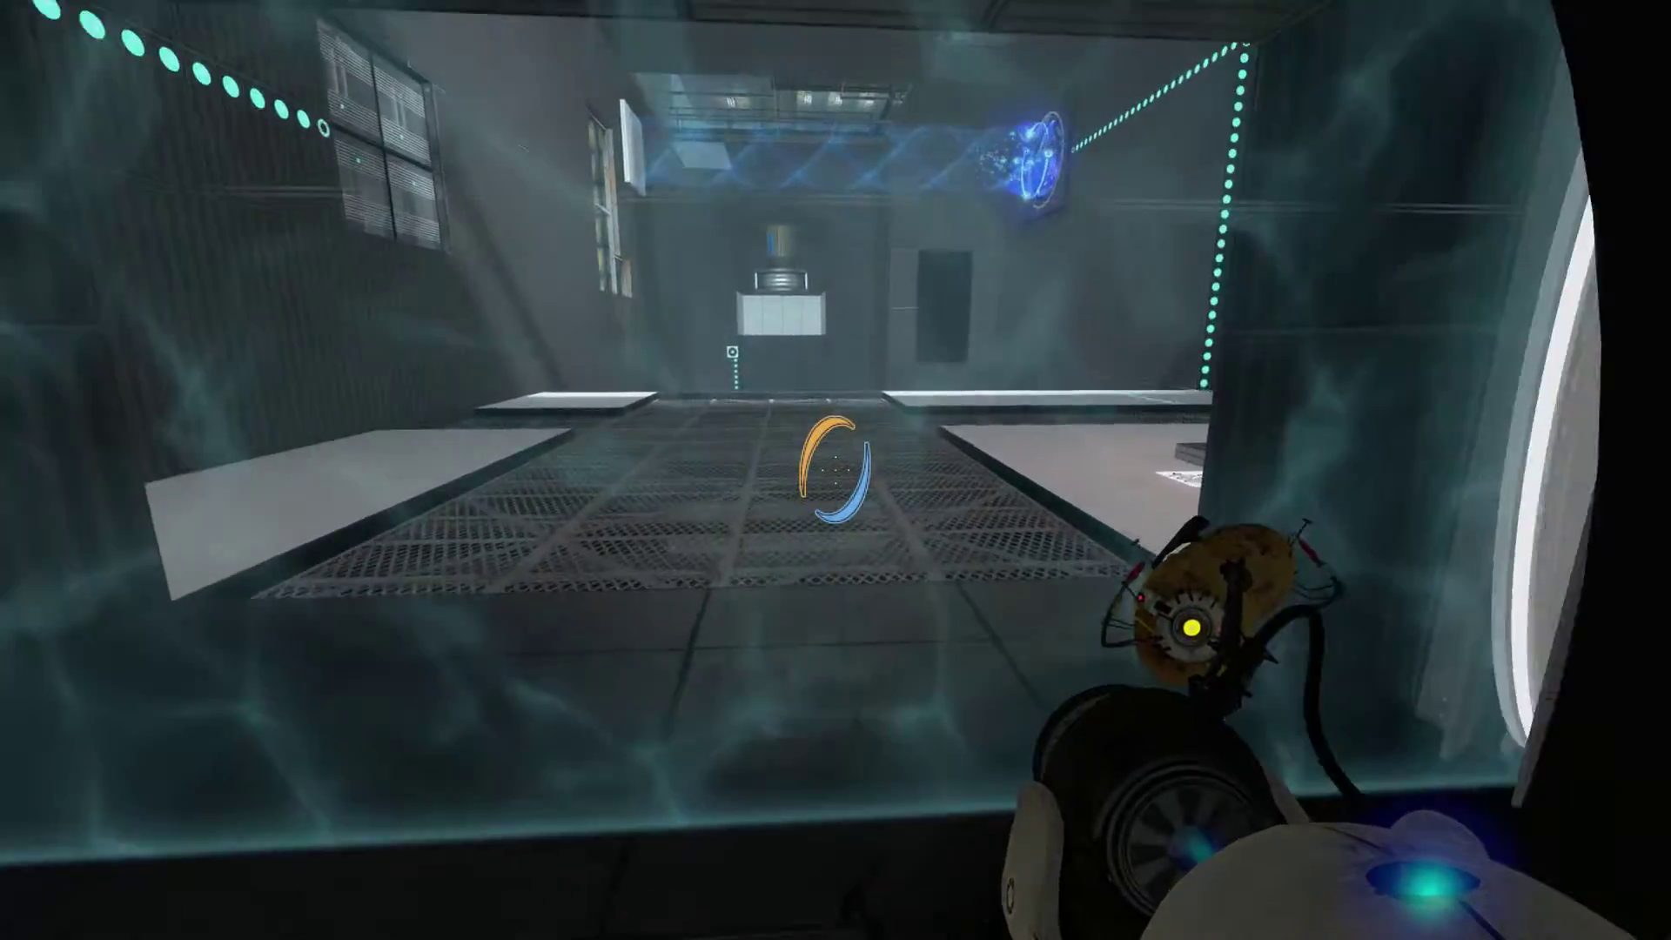
key("w")
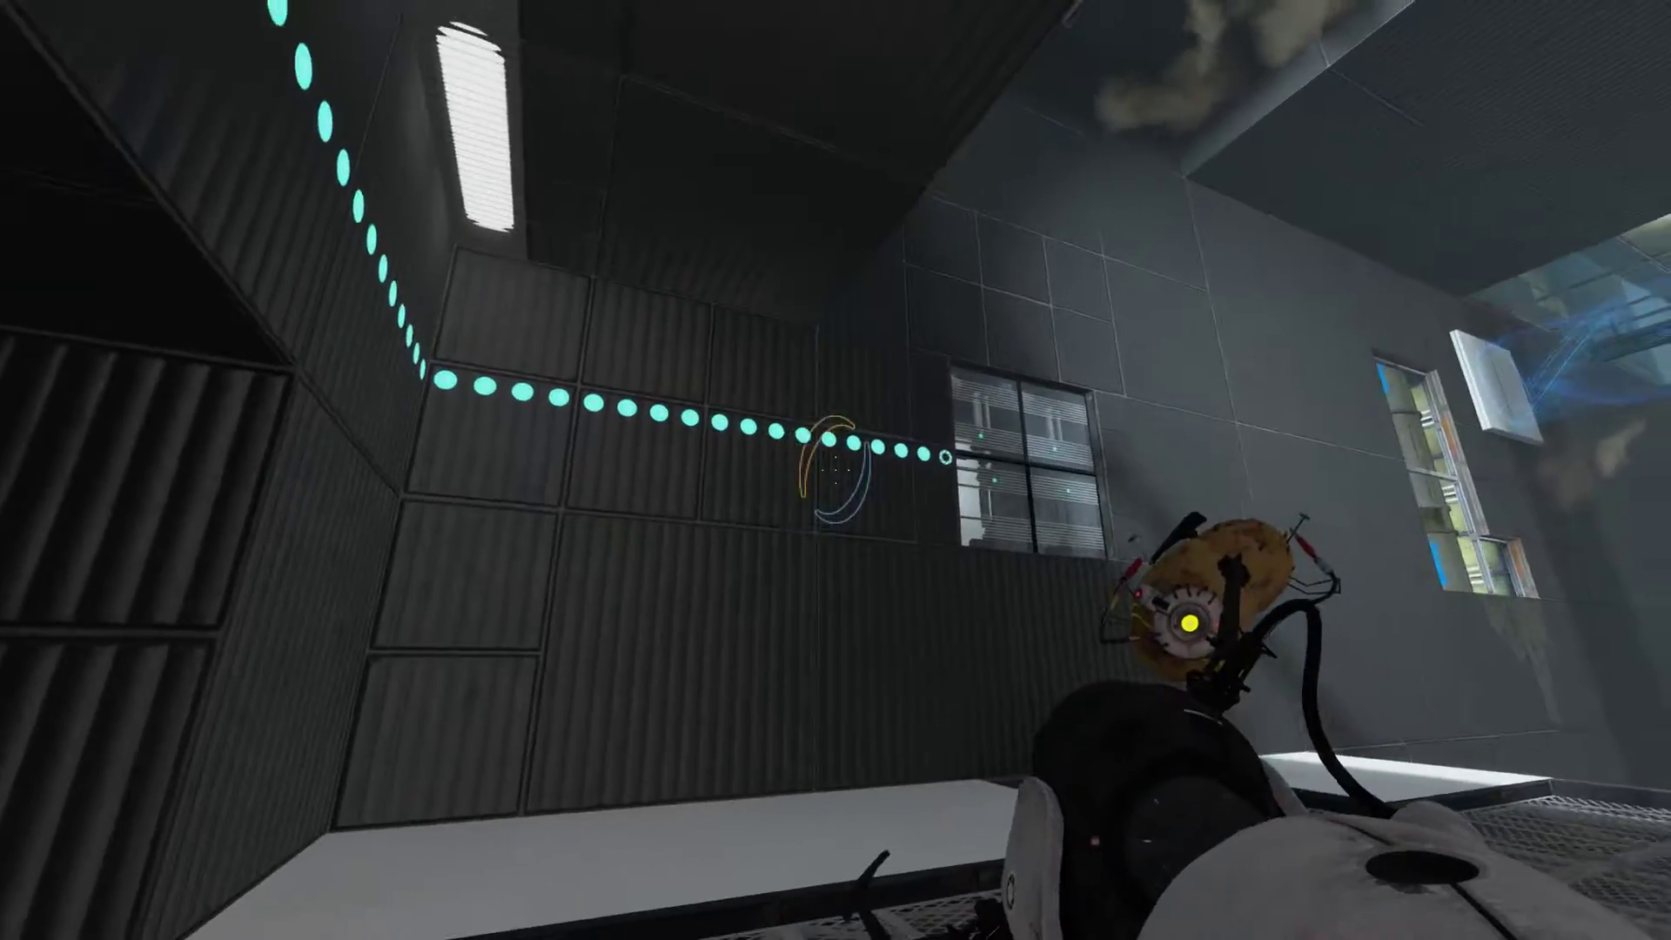
key("w")
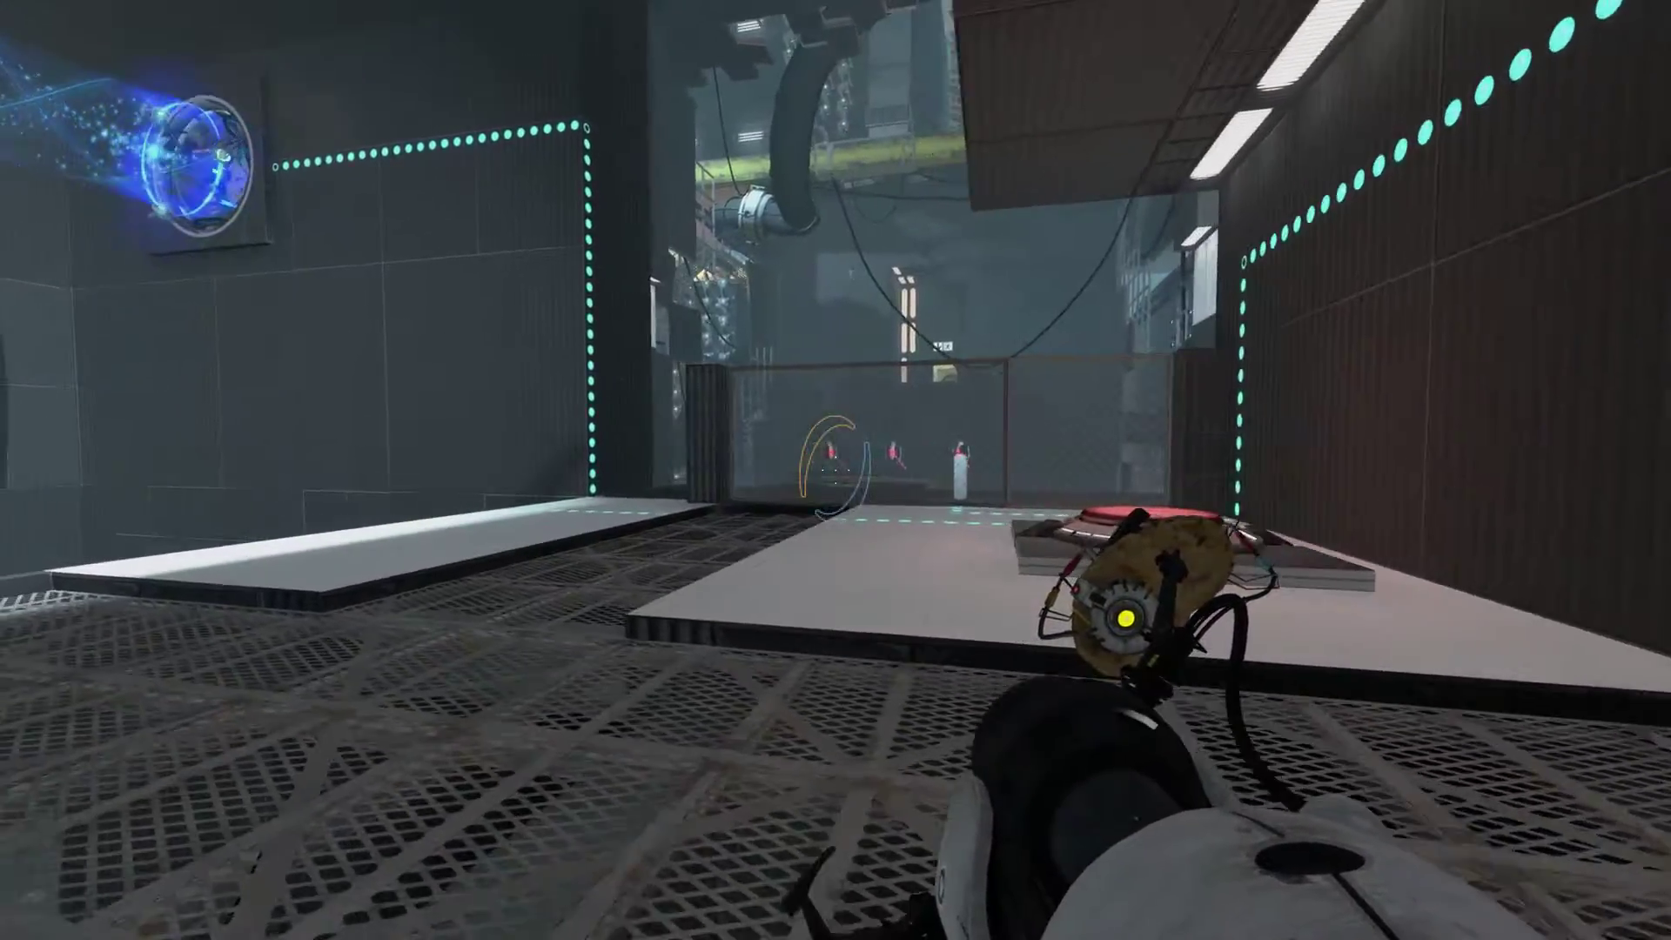
key("w")
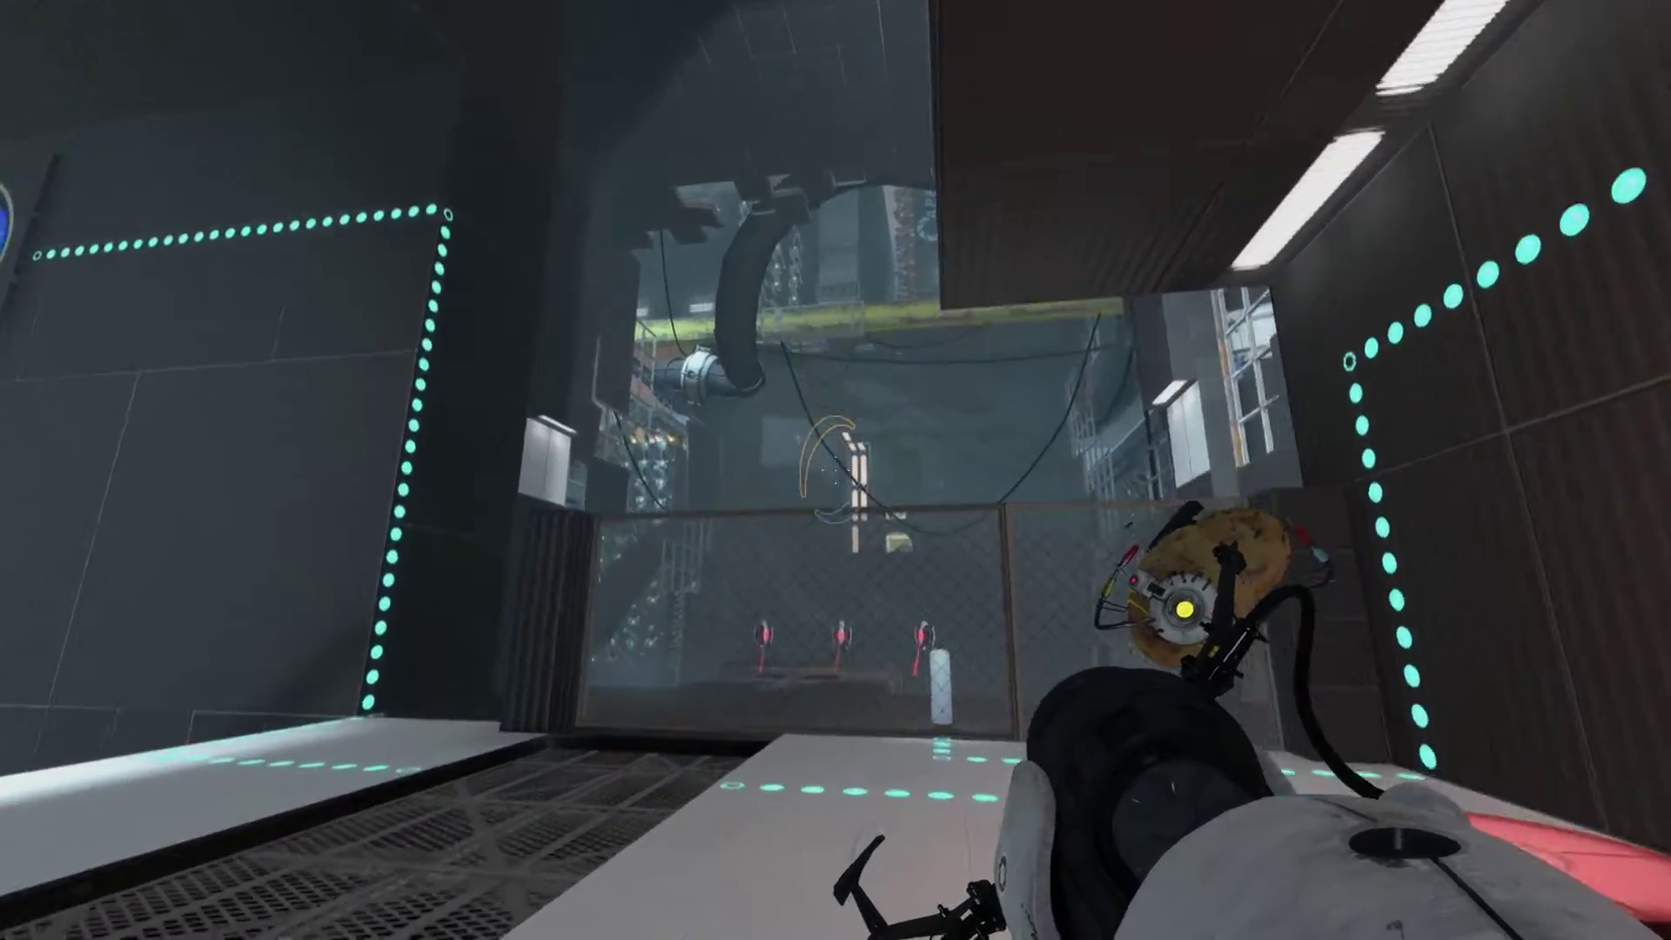
key("w")
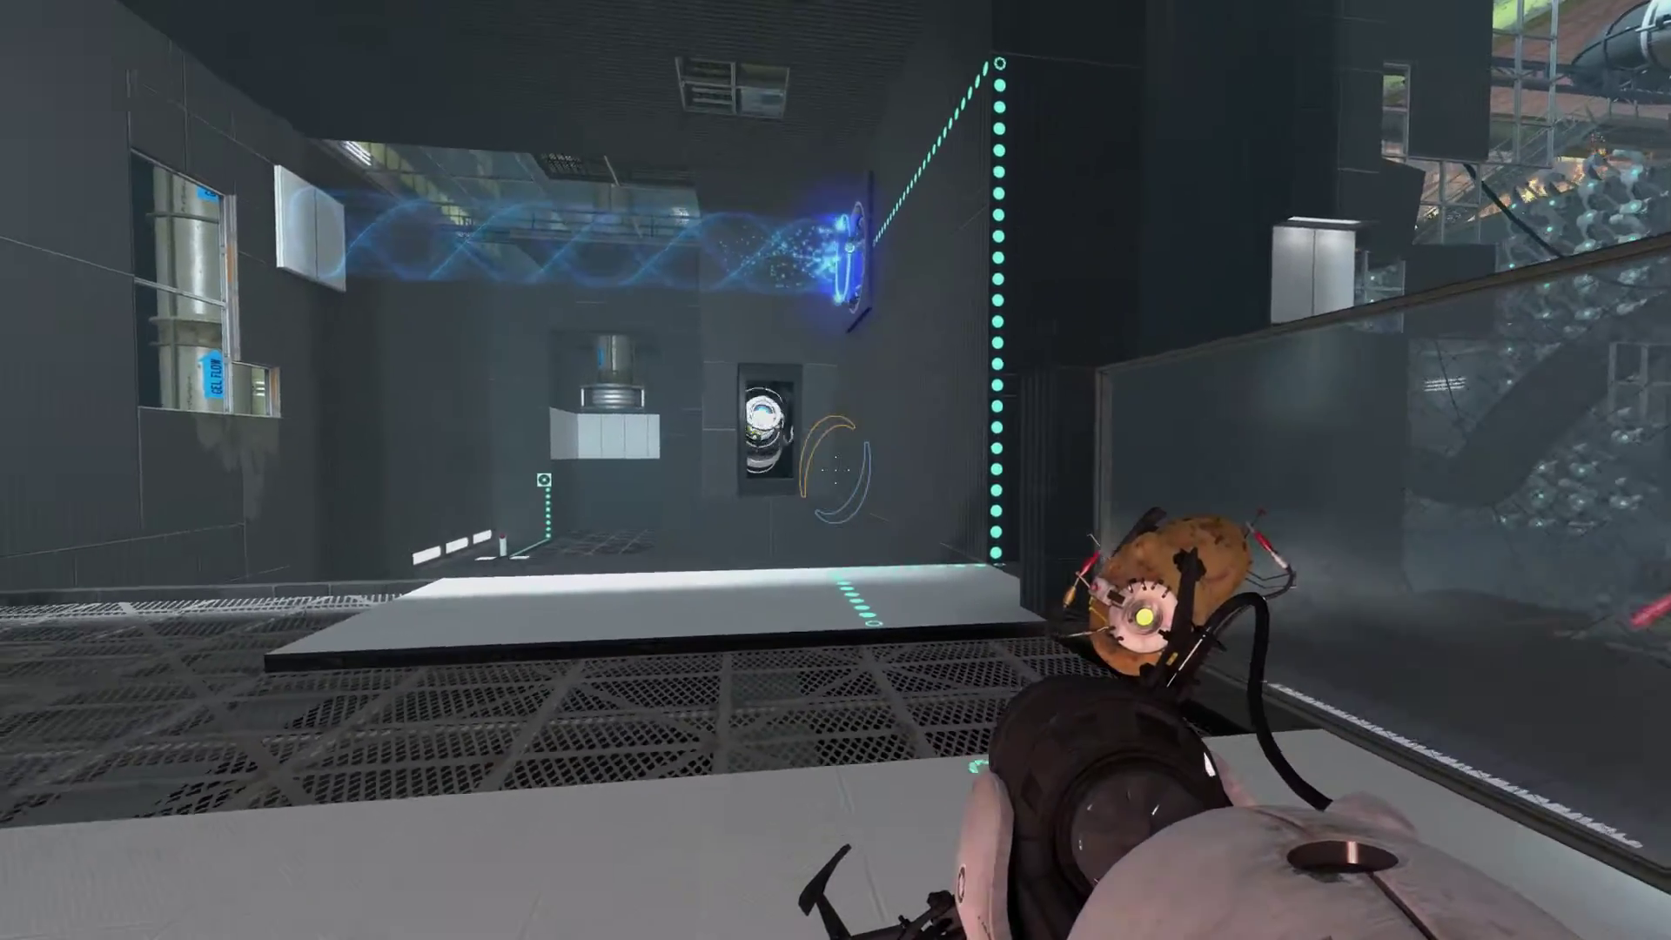
key("w")
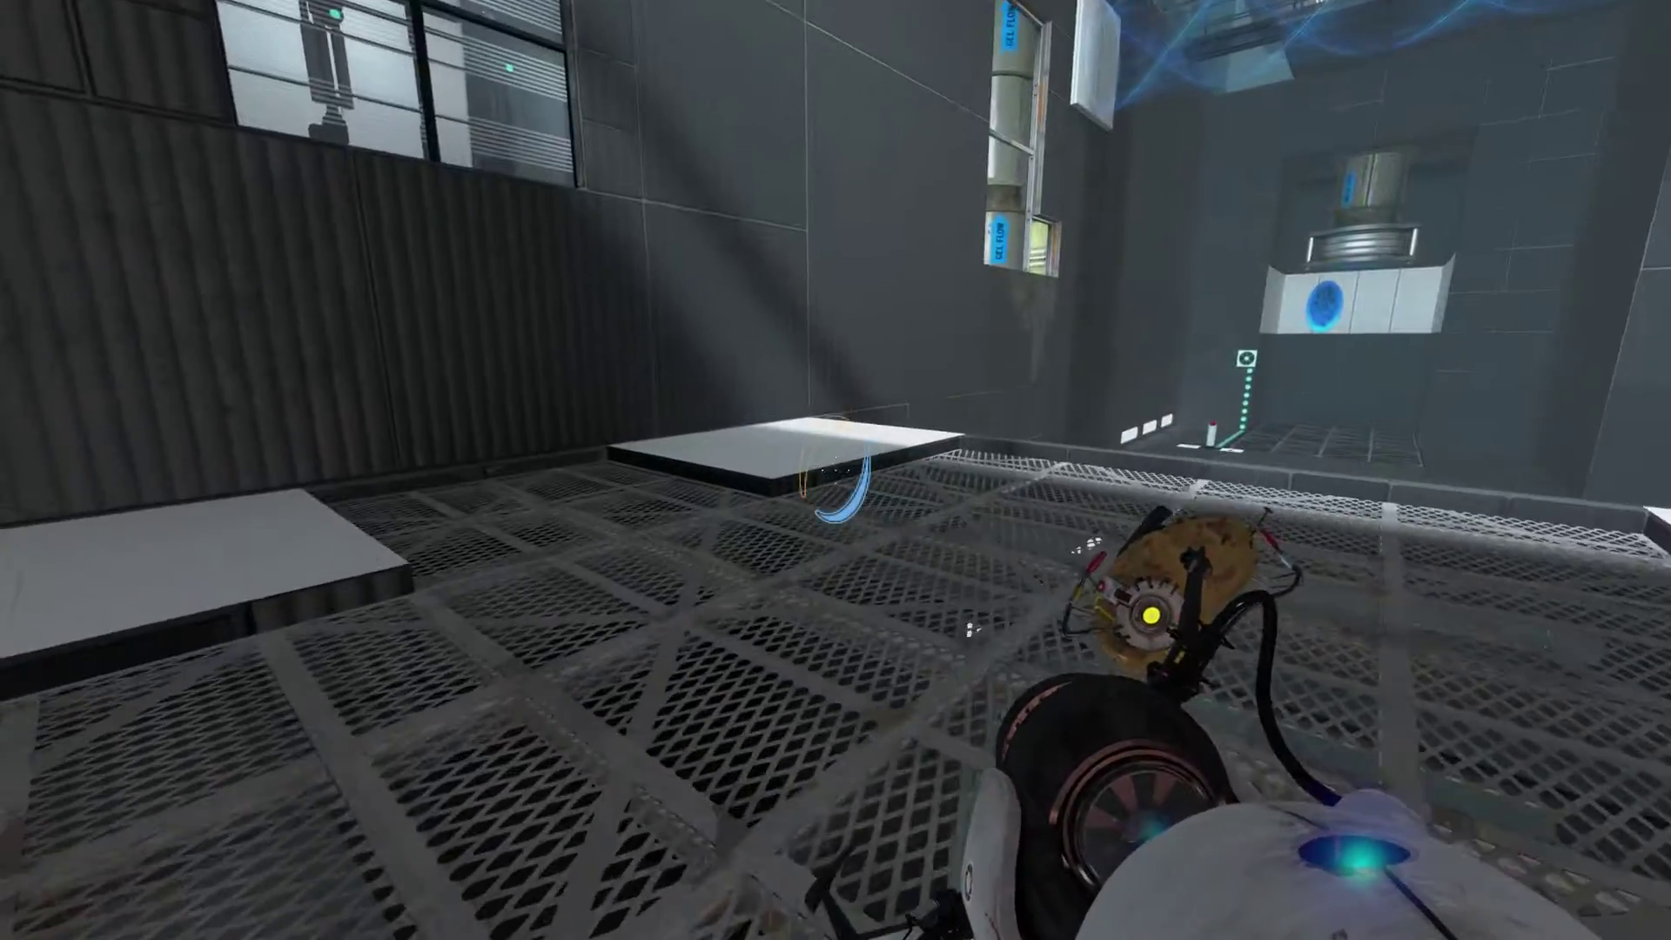
right_click(835, 470)
key("w")
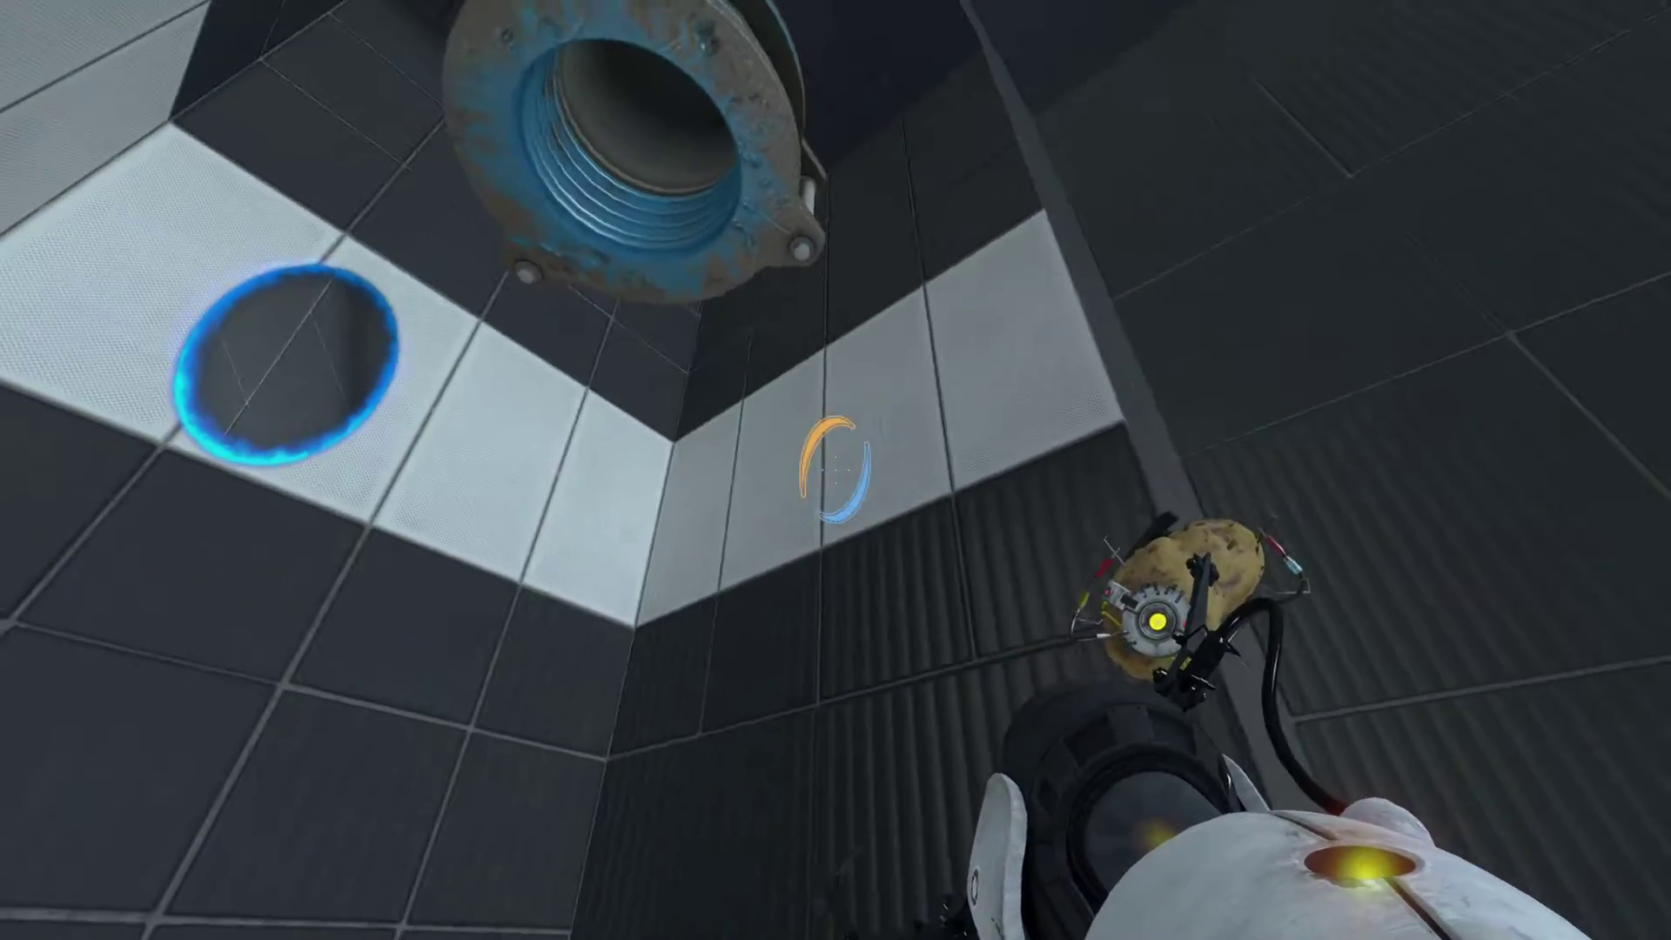
right_click(836, 470)
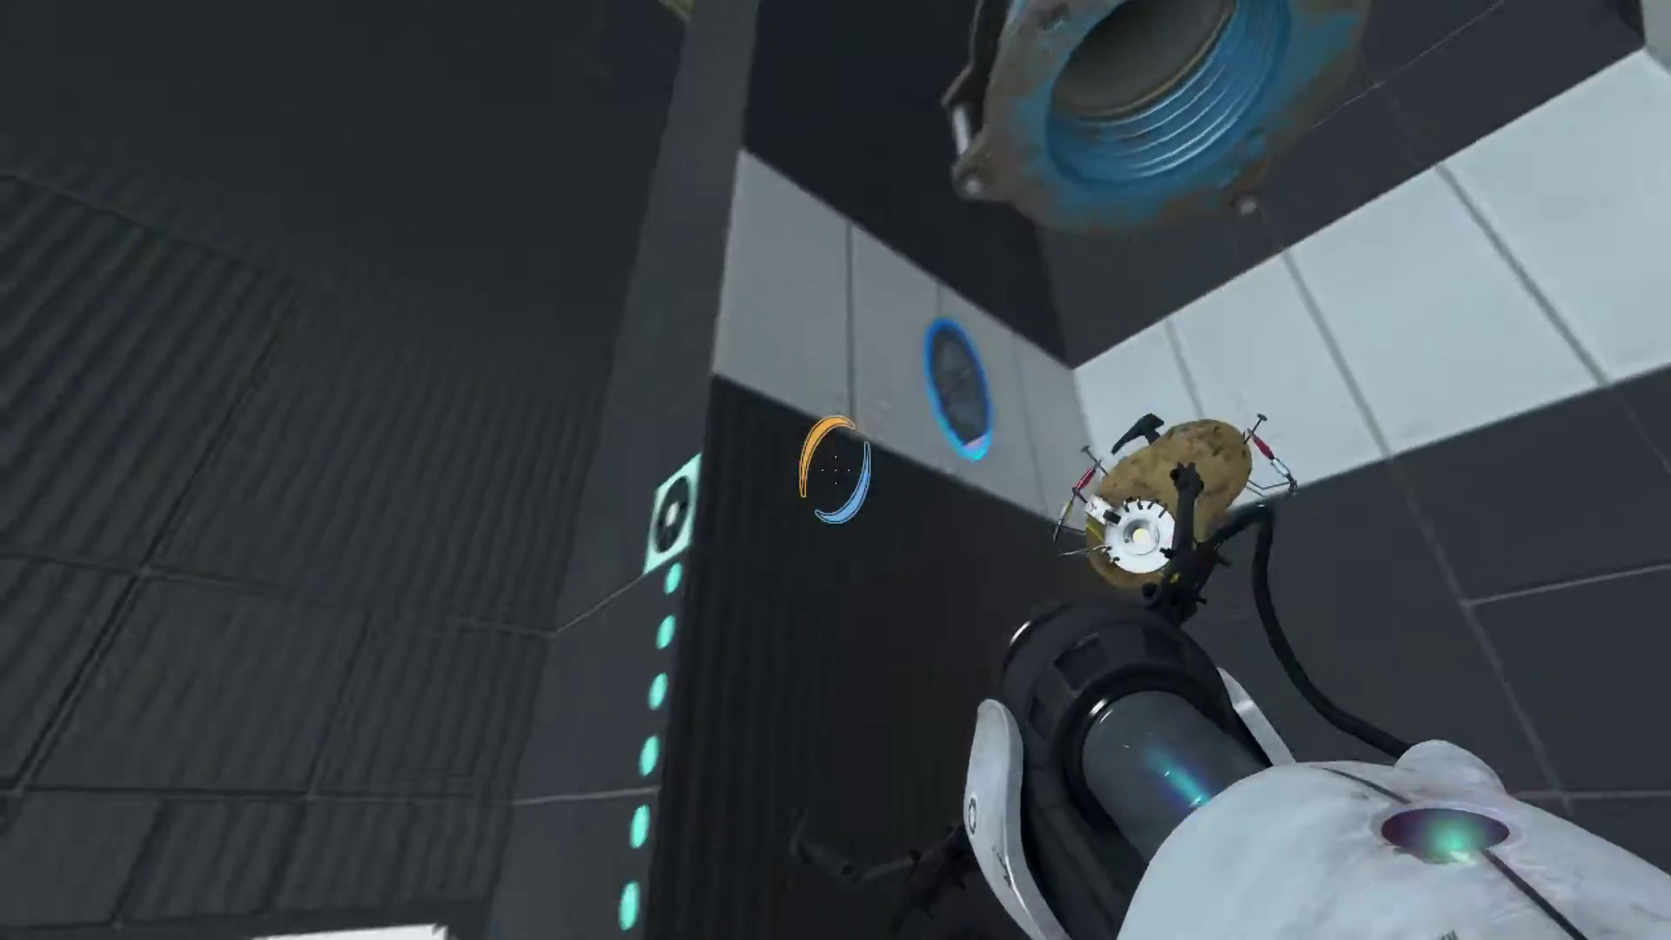